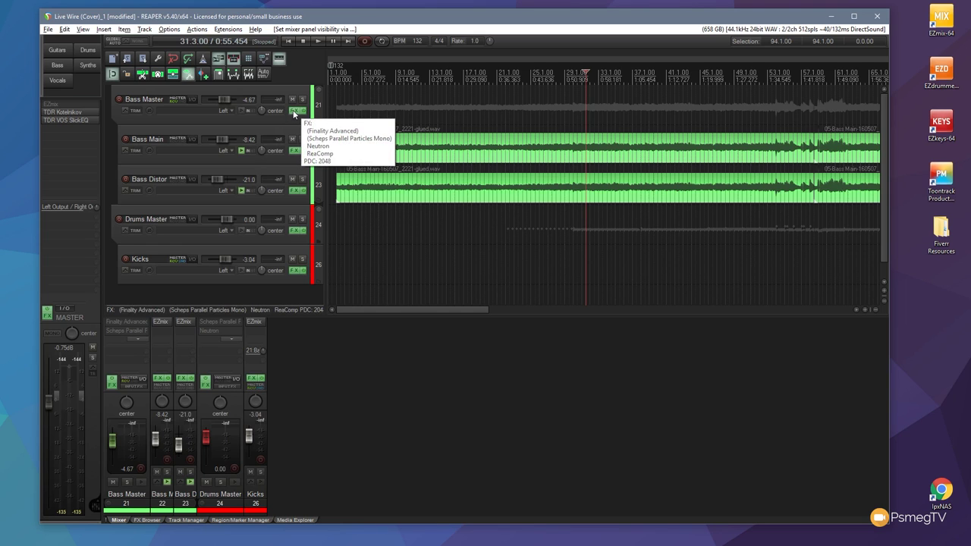
# Open Bass Master's FX chain showing ReaComp at -49.3 dB threshold and 18.7:1 ratio
pyautogui.click(295, 112)
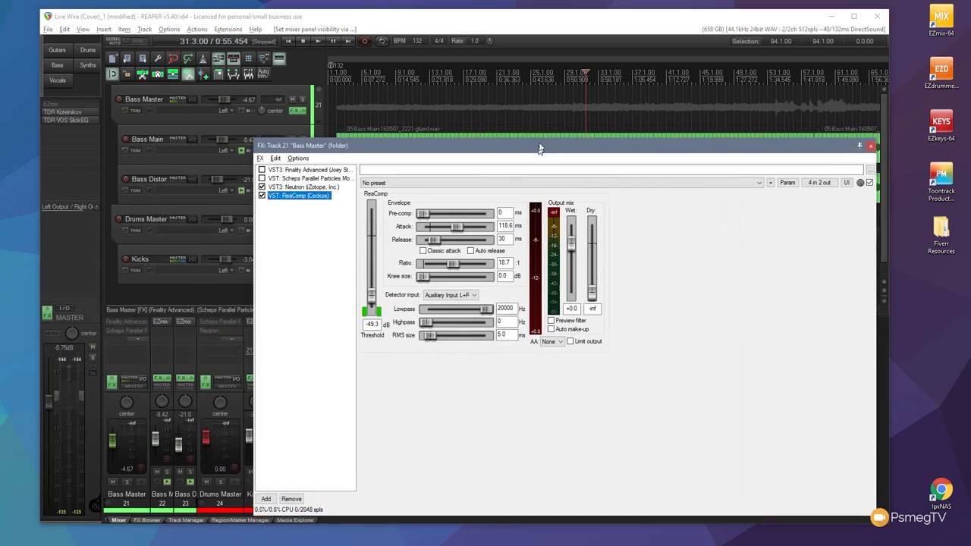
pyautogui.moveTo(535, 148); pyautogui.dragTo(517, 123)
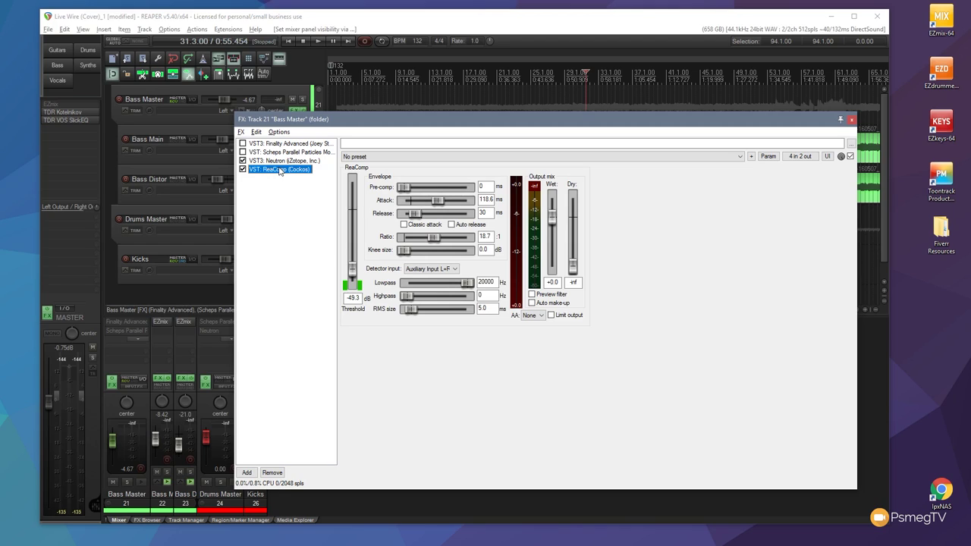
# Append a default VST ReaComp (Cockos) to Bass Master's FX chain and tidy the window
pyautogui.click(247, 472)
pyautogui.moveTo(303, 119); pyautogui.dragTo(396, 83)
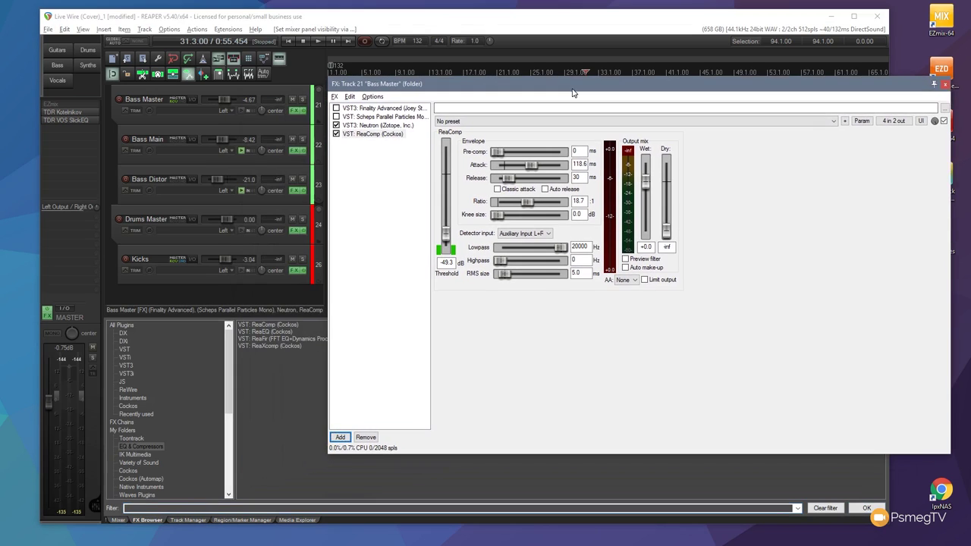
pyautogui.moveTo(263, 328); pyautogui.dragTo(364, 205)
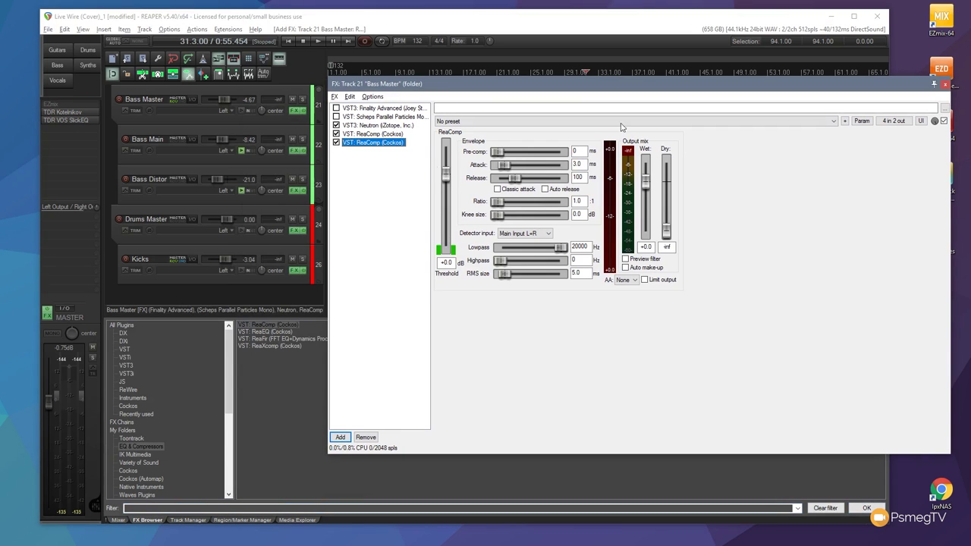
pyautogui.moveTo(653, 91); pyautogui.dragTo(594, 119)
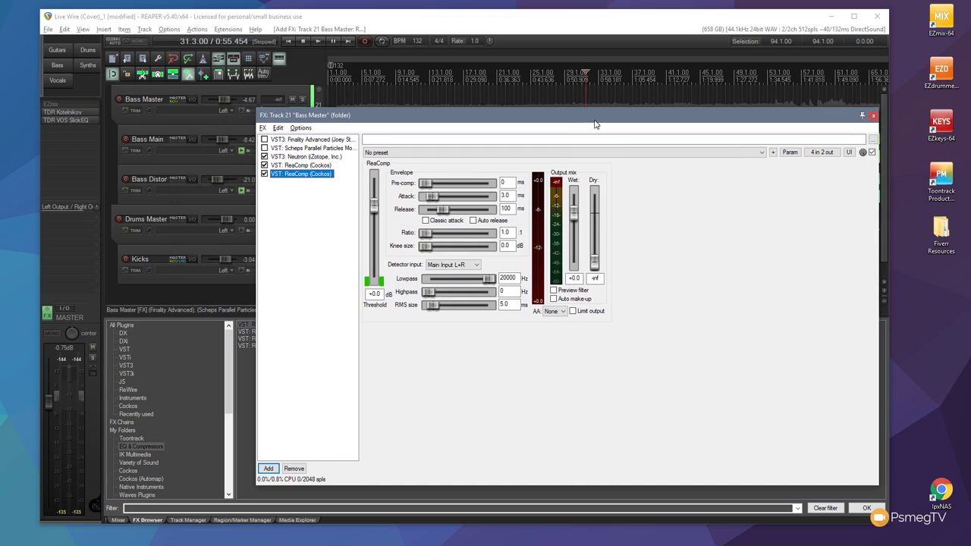
pyautogui.moveTo(880, 203); pyautogui.dragTo(735, 203)
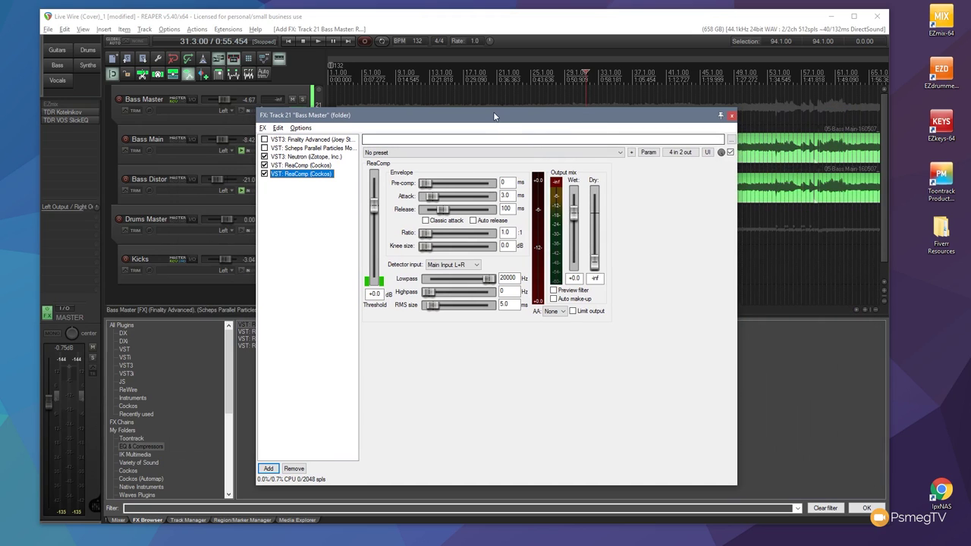
pyautogui.moveTo(492, 115); pyautogui.dragTo(621, 71)
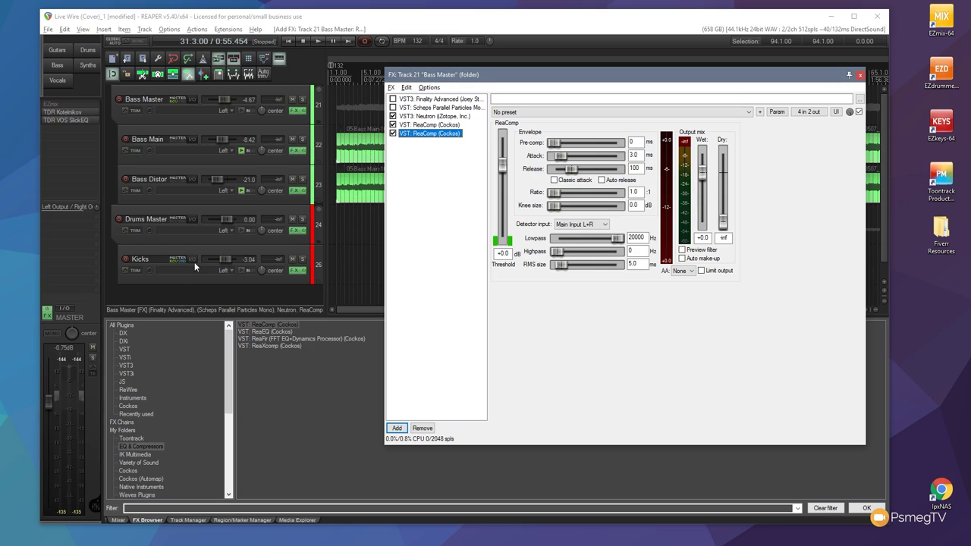
# Send the Kicks track's audio 1/2 into Bass Master's channels 3/4
pyautogui.moveTo(193, 259); pyautogui.dragTo(579, 330)
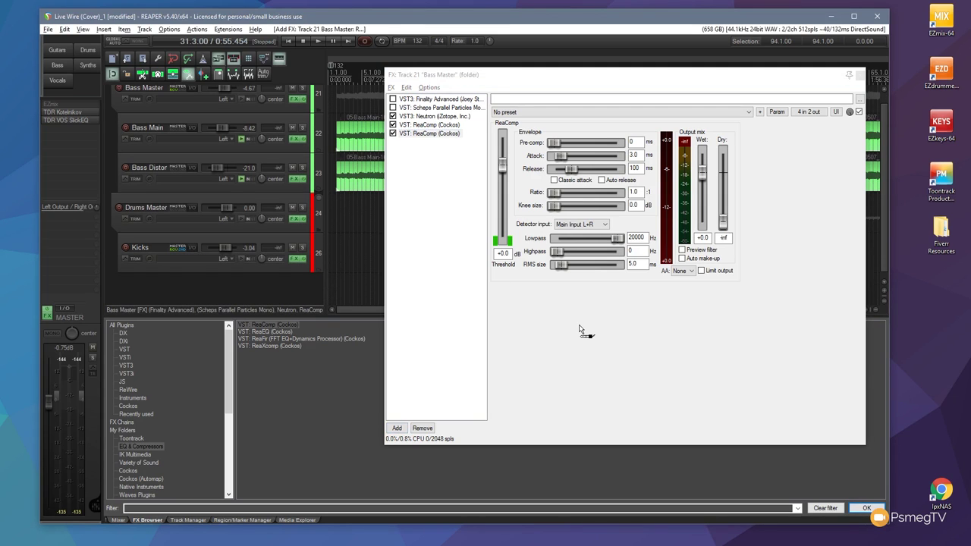
pyautogui.moveTo(580, 330); pyautogui.dragTo(558, 298)
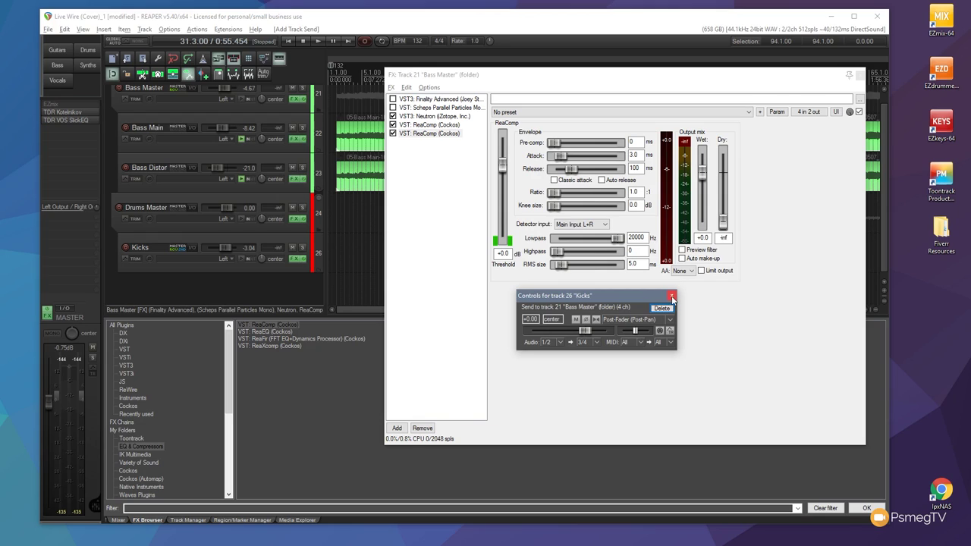
pyautogui.click(672, 297)
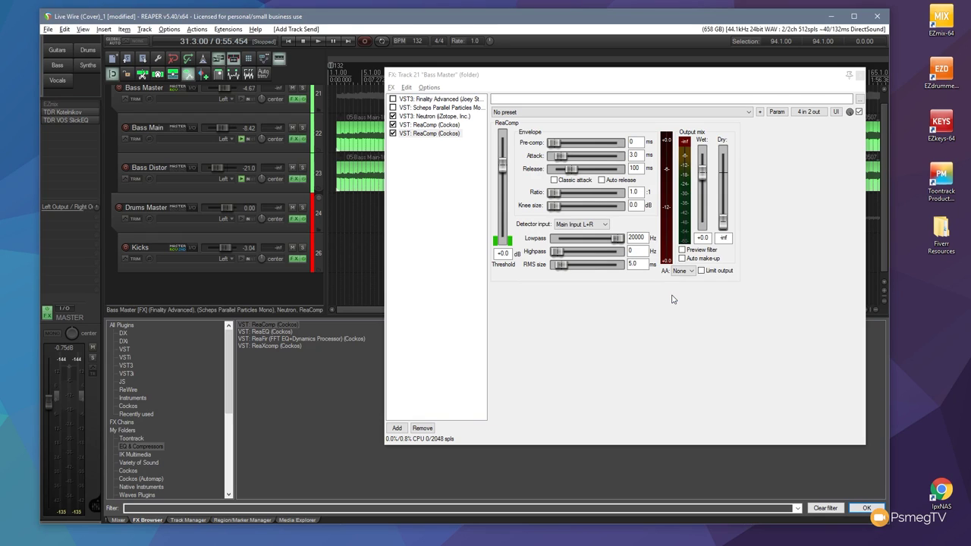
# Set the new ReaComp's detector input to Auxiliary Input L+R
pyautogui.click(578, 225)
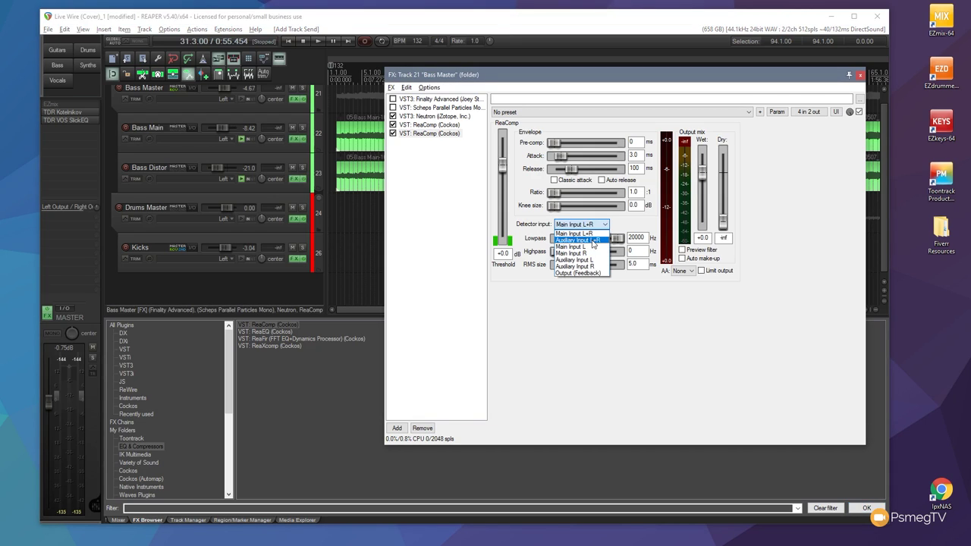
pyautogui.click(594, 241)
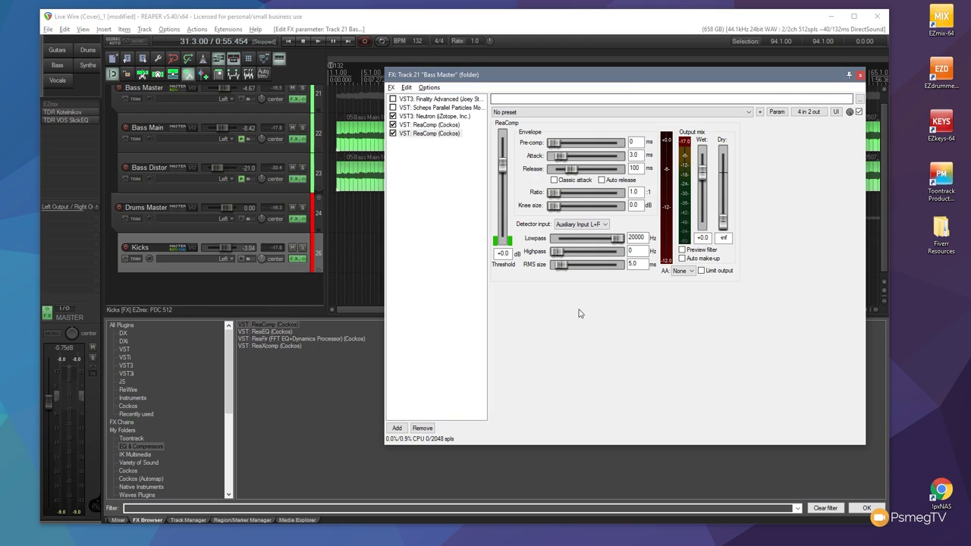
# With Kicks soloed, set ReaComp to -34.9 dB threshold and 8.5:1 ratio, then audition
pyautogui.click(303, 250)
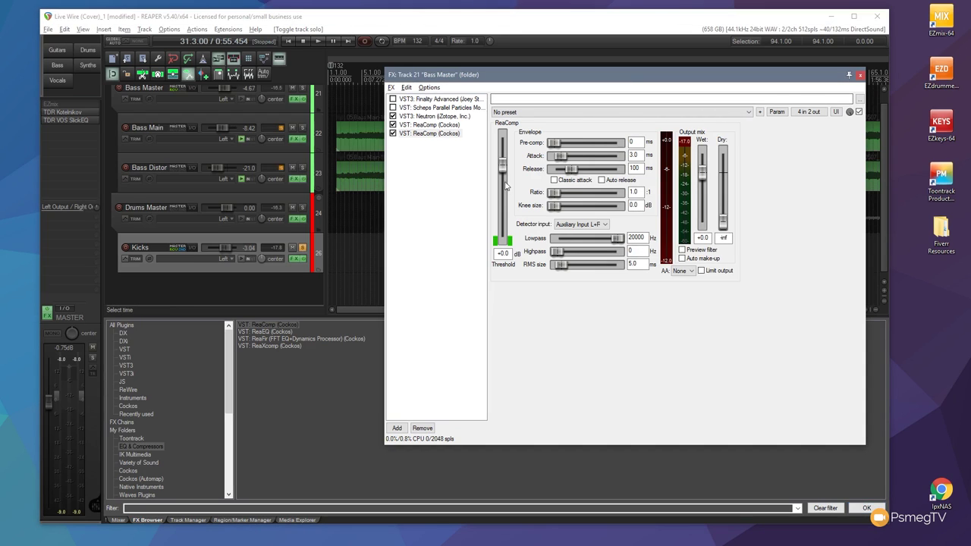
pyautogui.moveTo(502, 163); pyautogui.dragTo(508, 223)
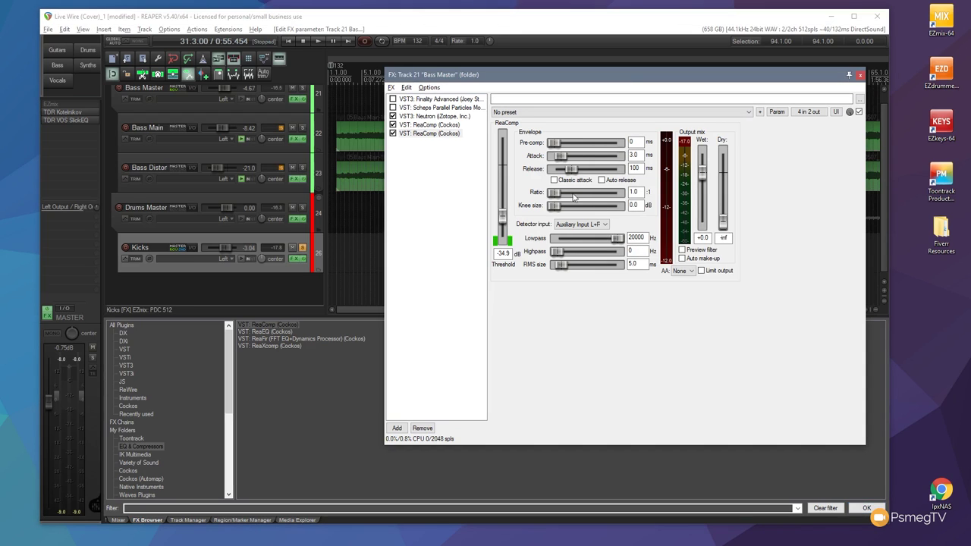
pyautogui.moveTo(554, 194); pyautogui.dragTo(576, 195)
pyautogui.press('space')
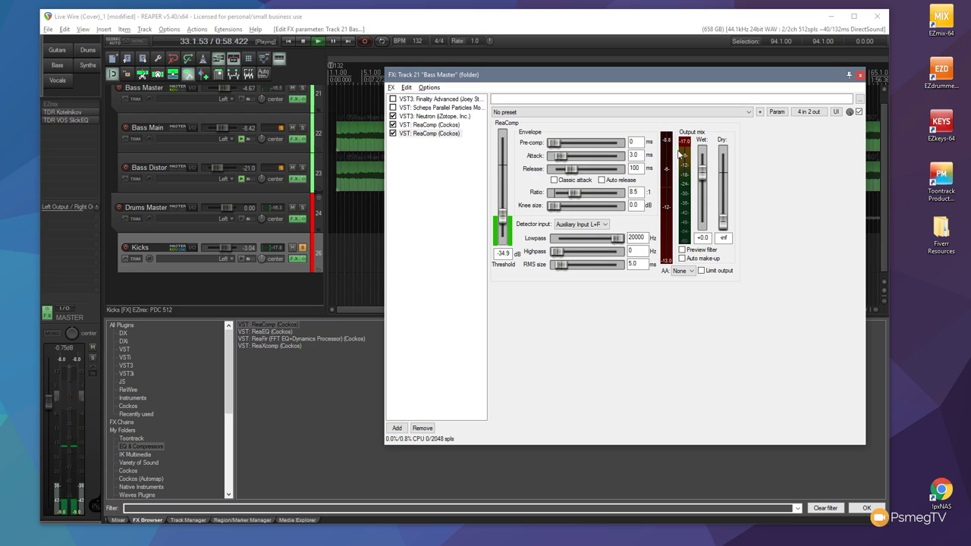
pyautogui.press('space')
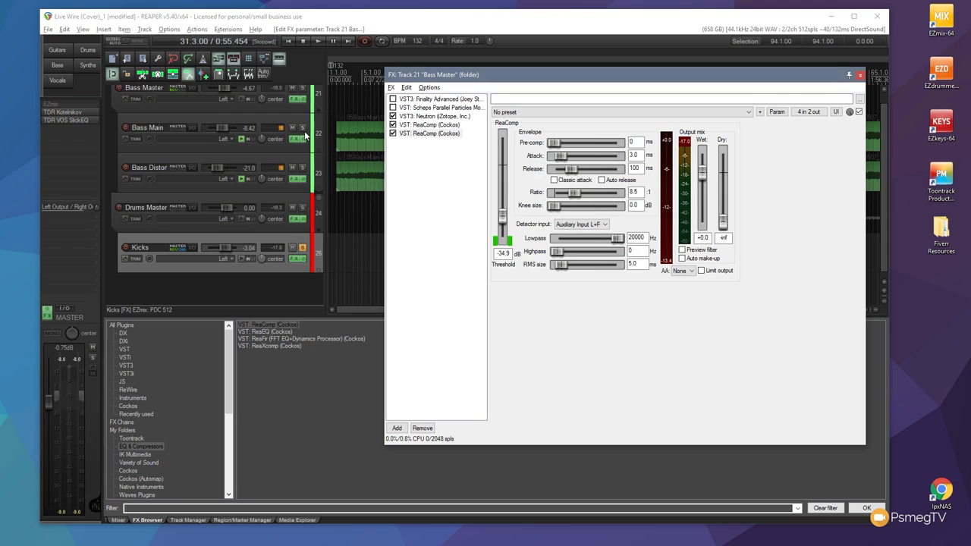
# Solo Bass Master with Kicks muted, lower the threshold to -55.1 dB during playback, then unmute Kicks
pyautogui.click(301, 249)
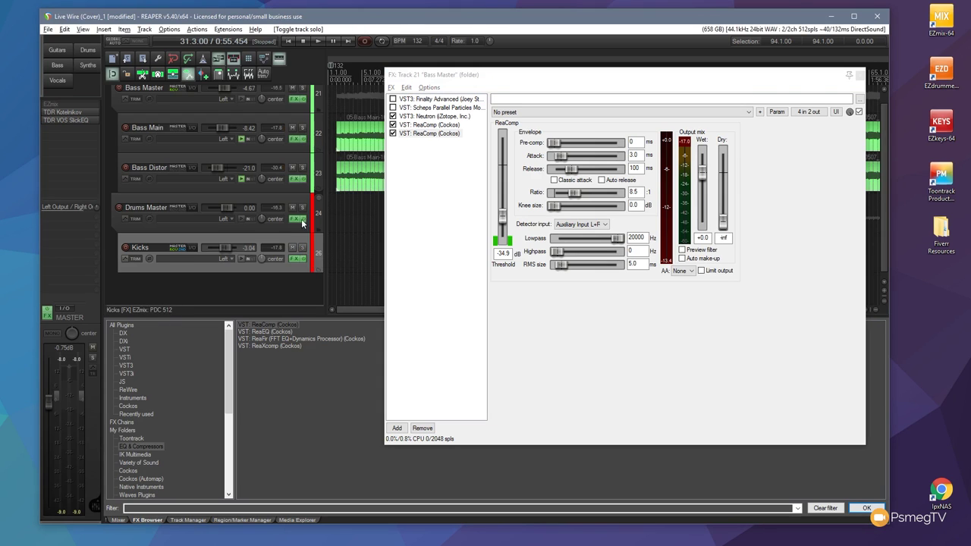
pyautogui.click(292, 248)
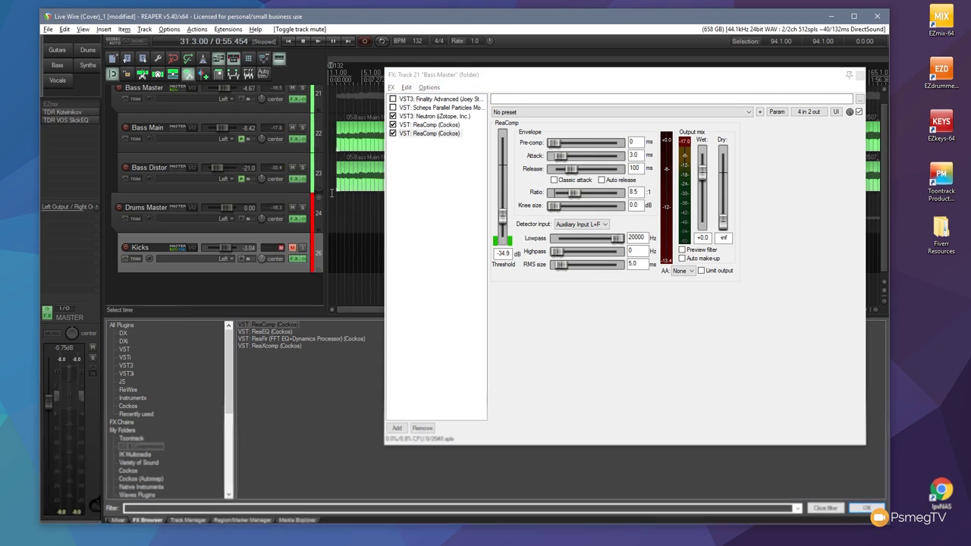
pyautogui.click(302, 87)
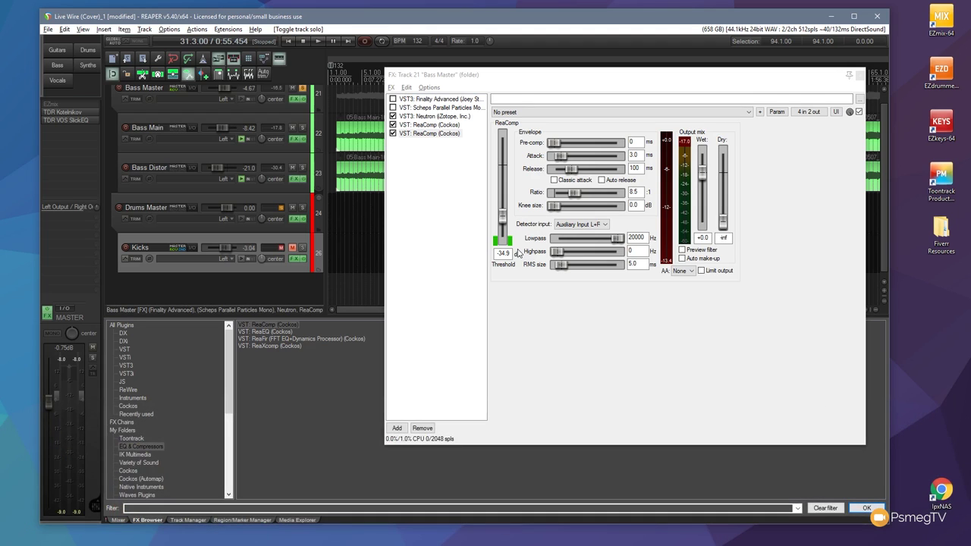
pyautogui.press('space')
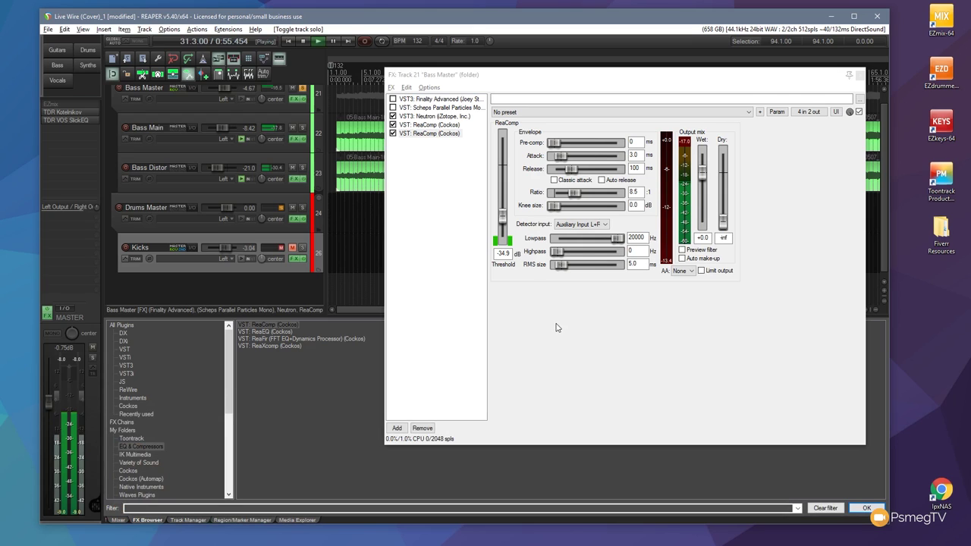
pyautogui.moveTo(502, 218); pyautogui.dragTo(502, 227)
pyautogui.click(292, 247)
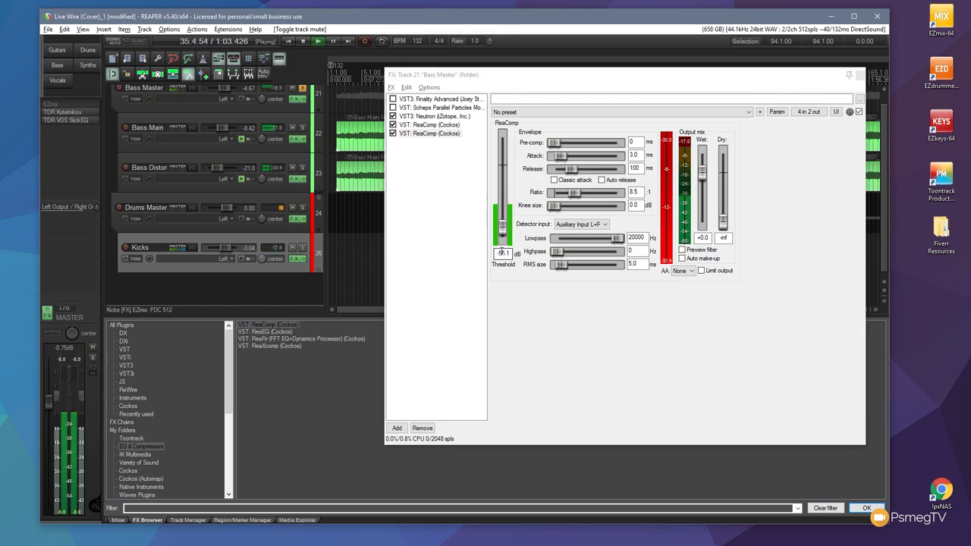
pyautogui.press('space')
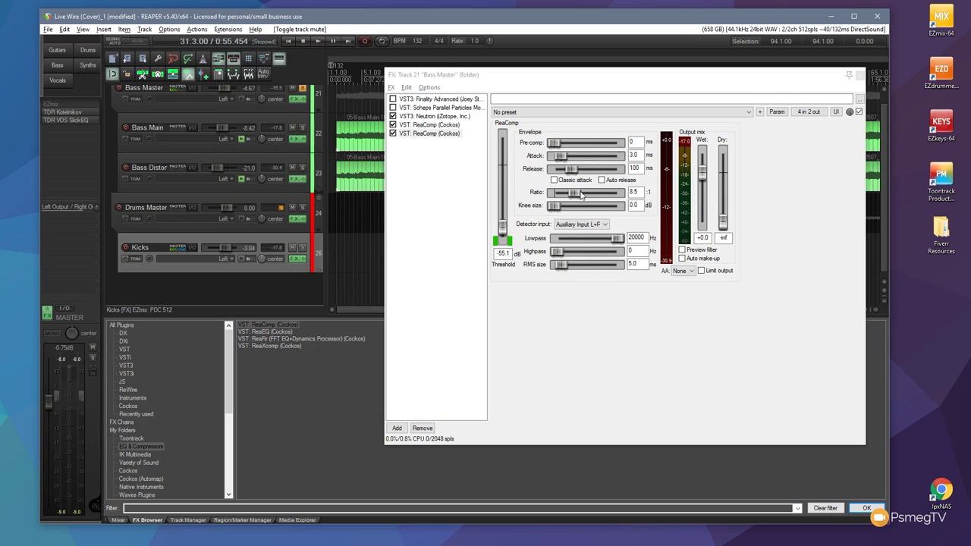
# Unsolo Bass Master and, while playing, set release to 20 ms and threshold to -48.0 dB
pyautogui.click(581, 194)
pyautogui.click(303, 91)
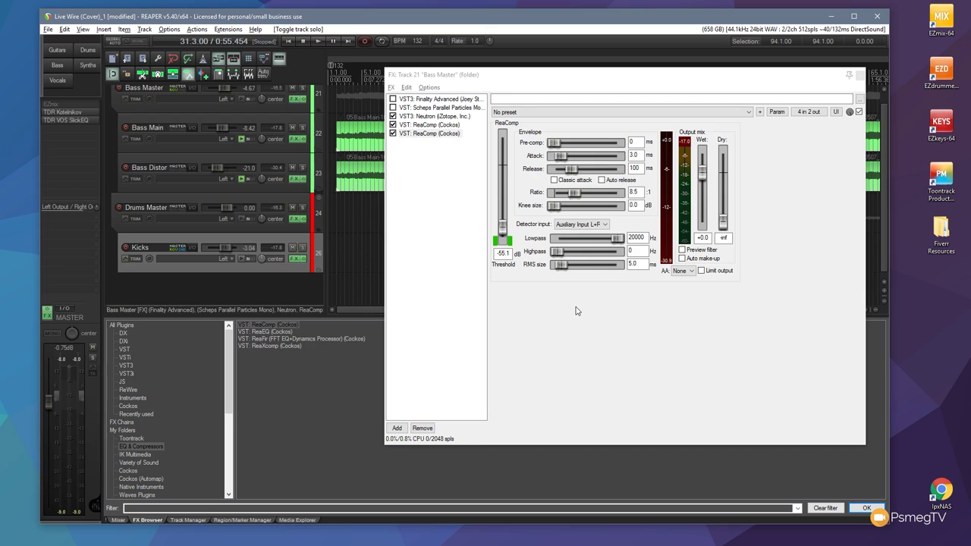
pyautogui.press('space')
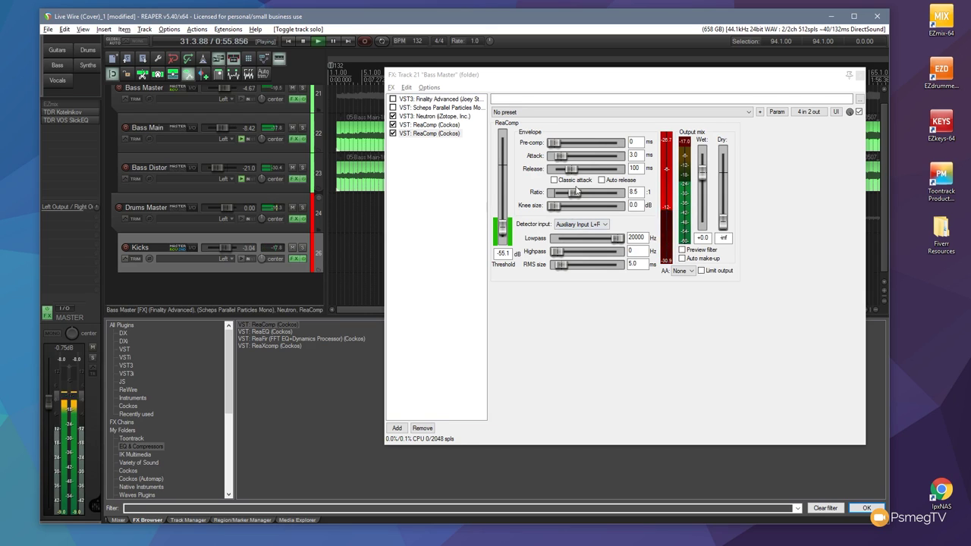
pyautogui.moveTo(568, 168); pyautogui.dragTo(560, 168)
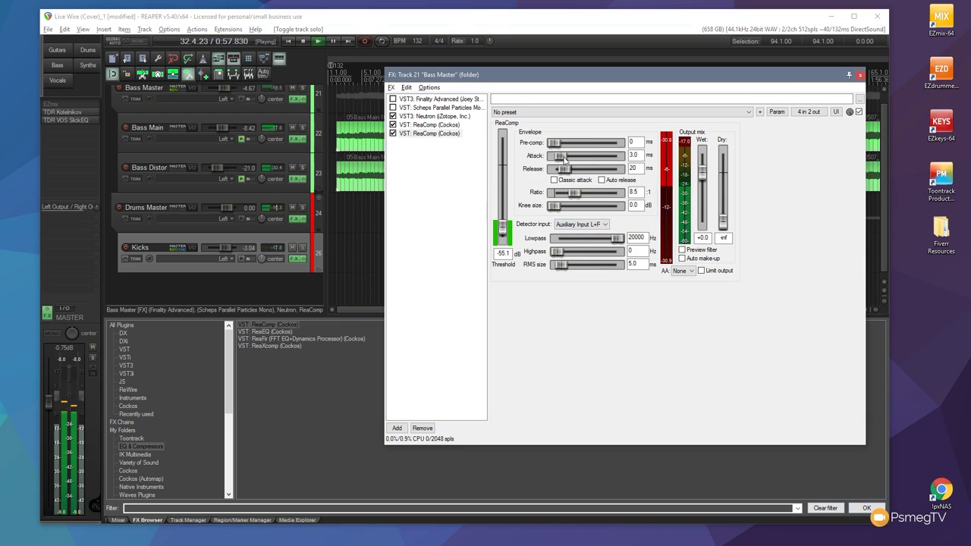
pyautogui.moveTo(502, 231); pyautogui.dragTo(502, 221)
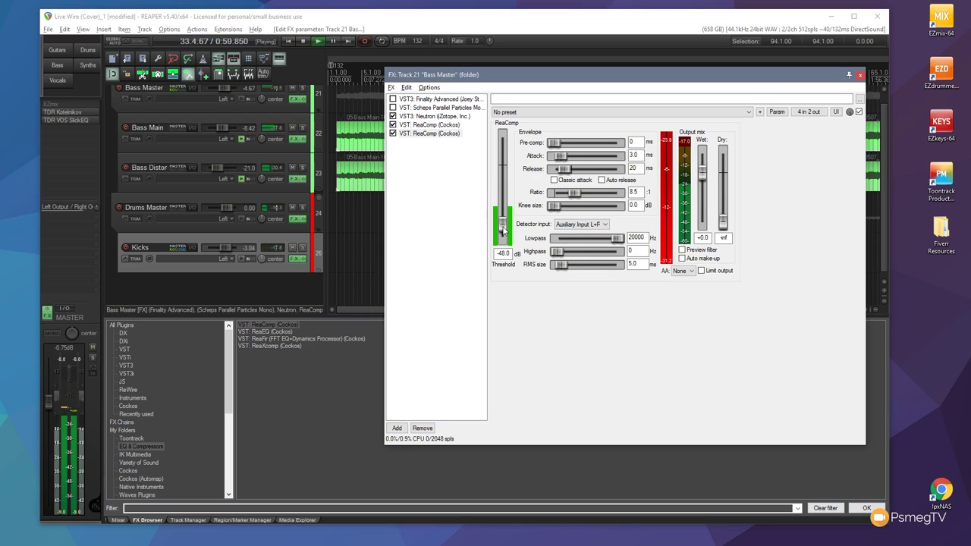
# Set the ratio to 13.3:1 and attack to 5.3 ms, then stop playback
pyautogui.moveTo(559, 156); pyautogui.dragTo(565, 158)
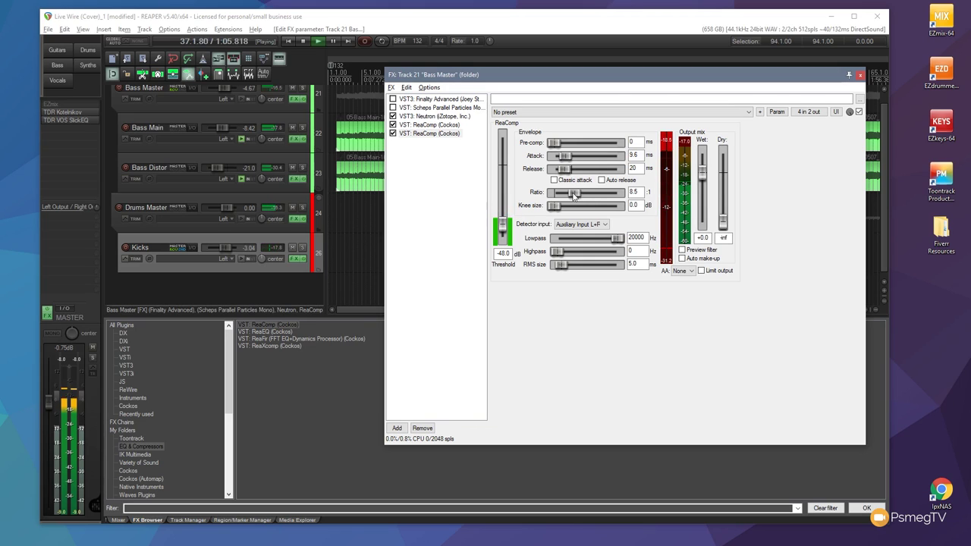
pyautogui.moveTo(573, 193); pyautogui.dragTo(579, 196)
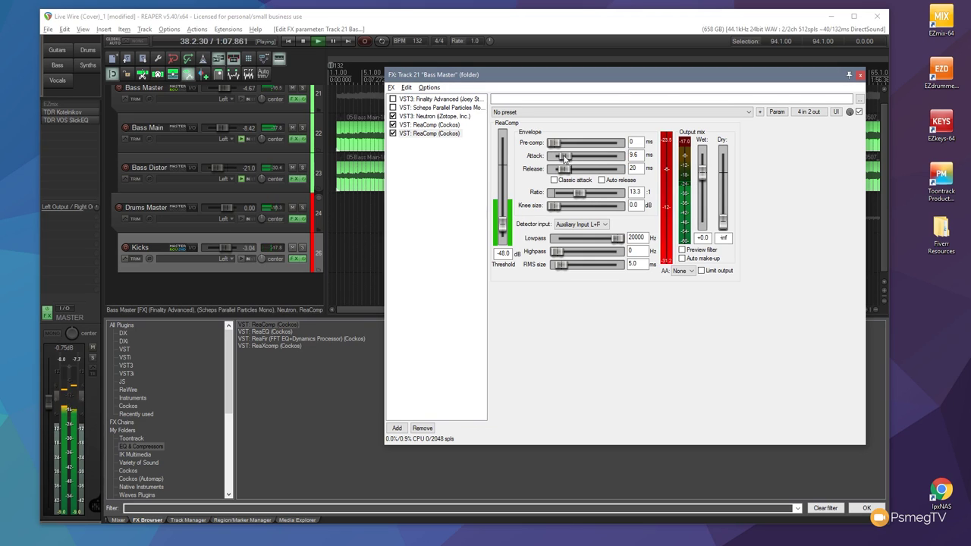
pyautogui.moveTo(566, 157); pyautogui.dragTo(561, 158)
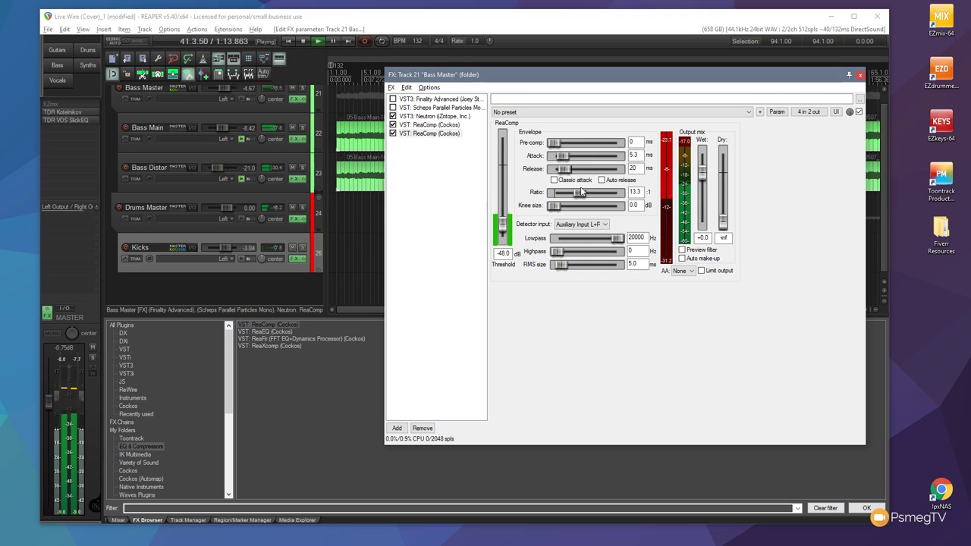
pyautogui.press('space')
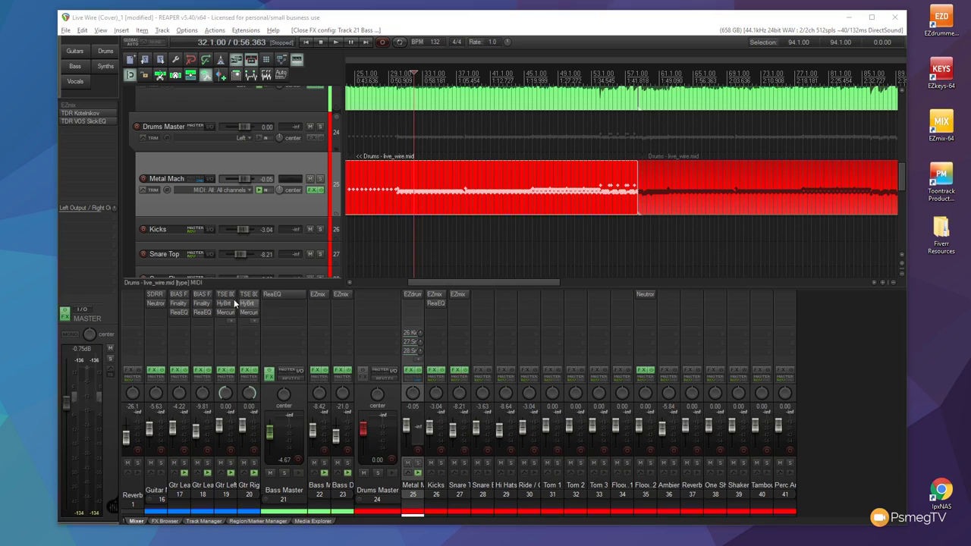
# Open the Kicks and Bass Master ReaEQ windows side by side and start playback
pyautogui.press('Escape')
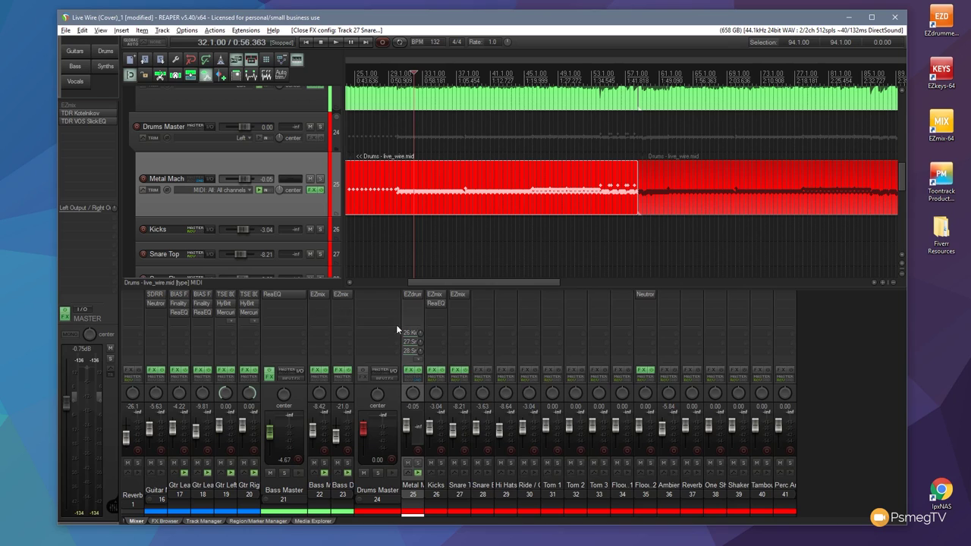
pyautogui.click(434, 305)
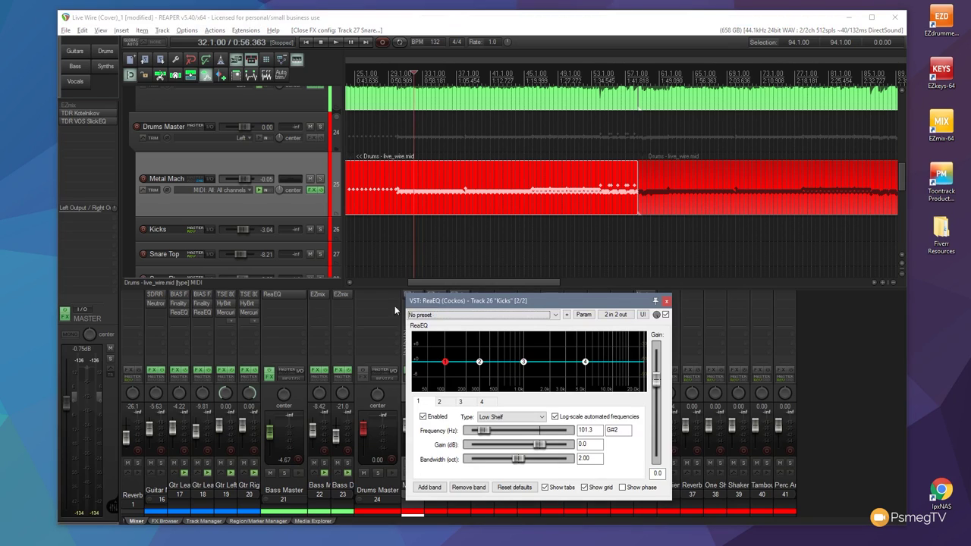
pyautogui.click(288, 293)
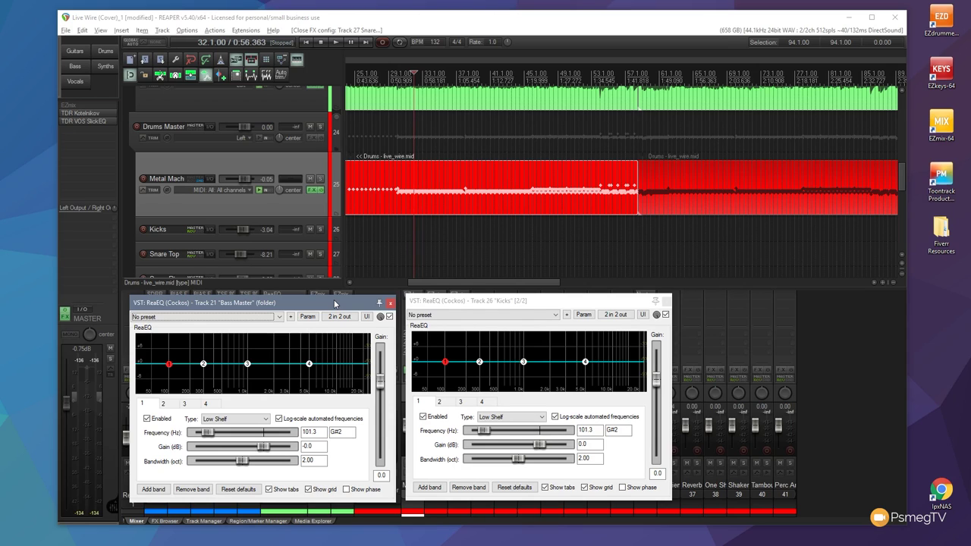
pyautogui.click(339, 43)
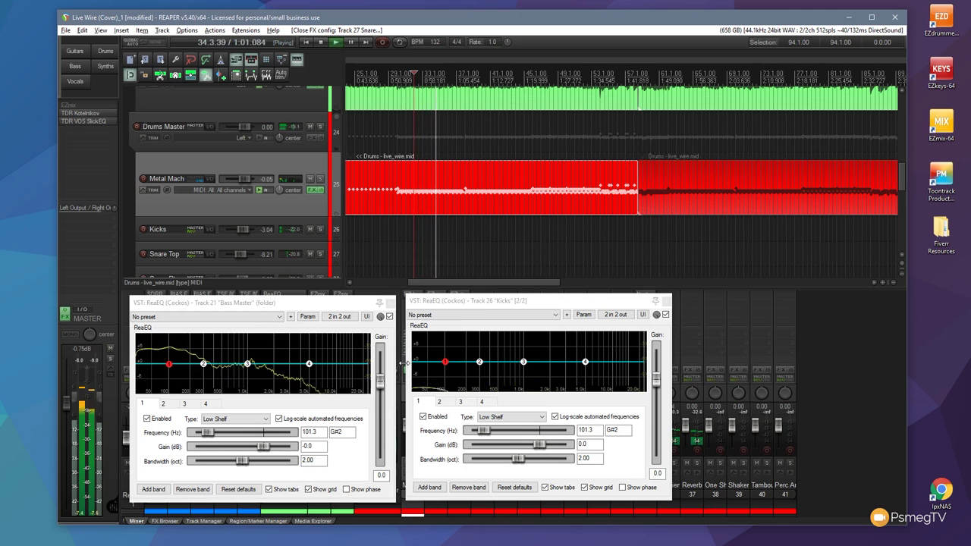
# Stop playback using the transport Stop button
pyautogui.click(322, 43)
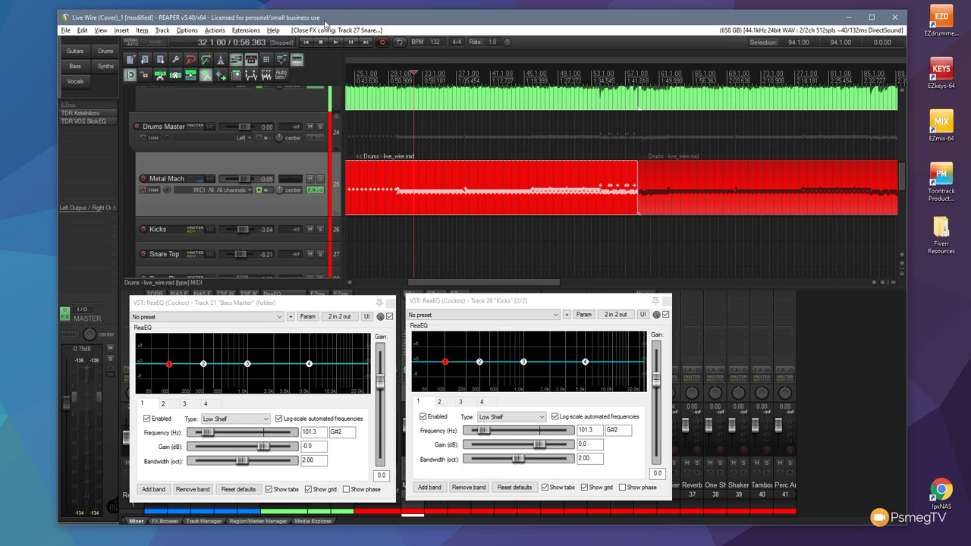
# Set the Kicks ReaEQ low shelf to 200.9 Hz, 0.84-octave bandwidth and +7.0 dB gain
pyautogui.click(530, 301)
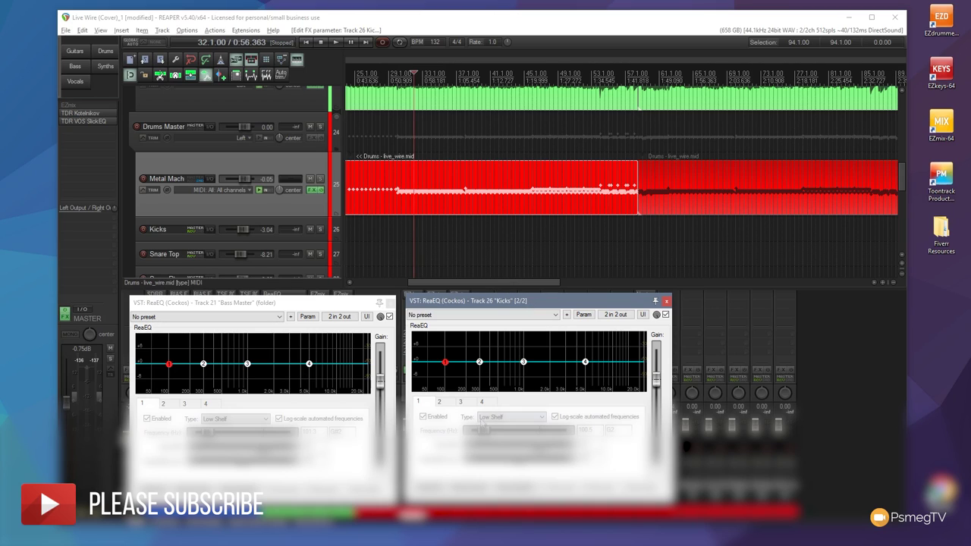
pyautogui.moveTo(485, 430); pyautogui.dragTo(492, 433)
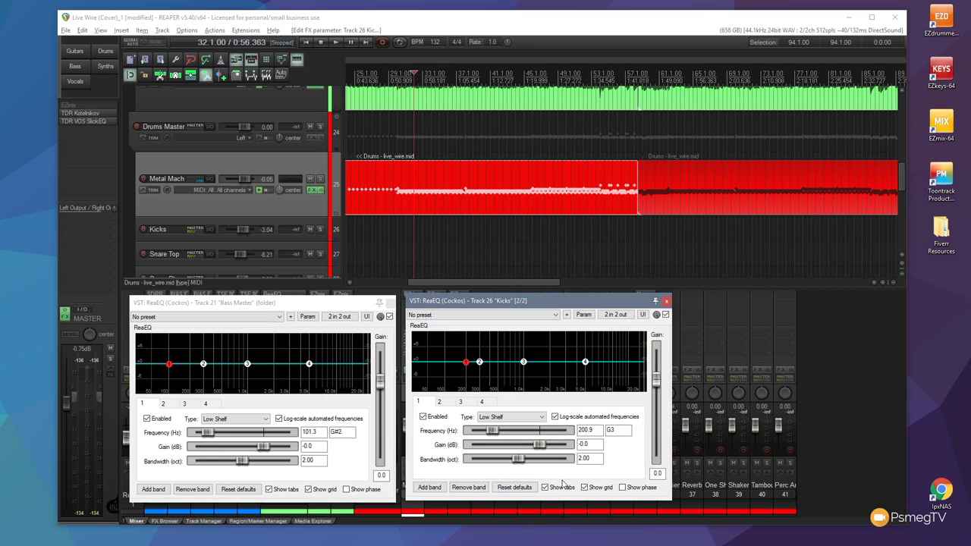
pyautogui.moveTo(519, 461); pyautogui.dragTo(490, 463)
pyautogui.moveTo(540, 446); pyautogui.dragTo(528, 449)
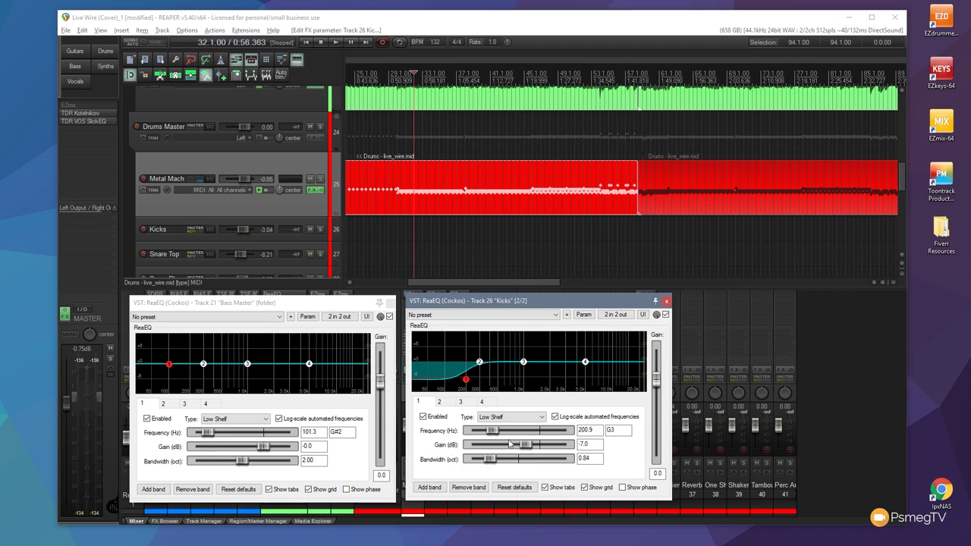
pyautogui.moveTo(531, 448); pyautogui.dragTo(559, 449)
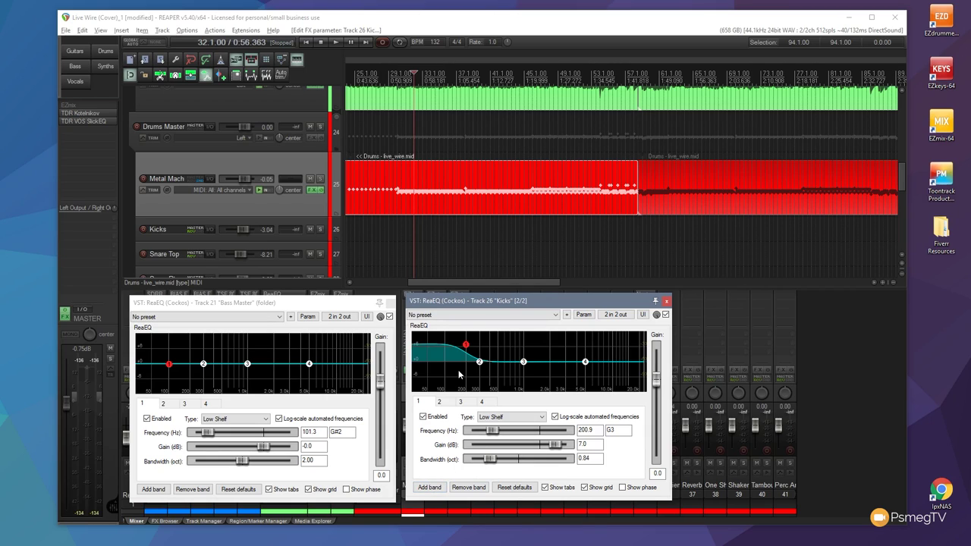
# Set the Bass Master ReaEQ low shelf to 200.9 Hz, -7.0 dB, 0.83-octave bandwidth
pyautogui.click(270, 310)
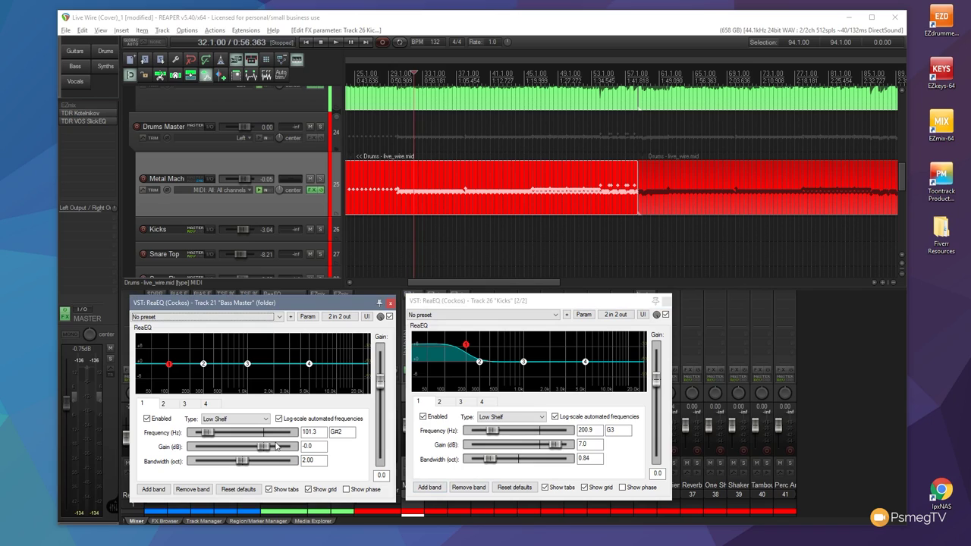
pyautogui.moveTo(213, 434); pyautogui.dragTo(219, 436)
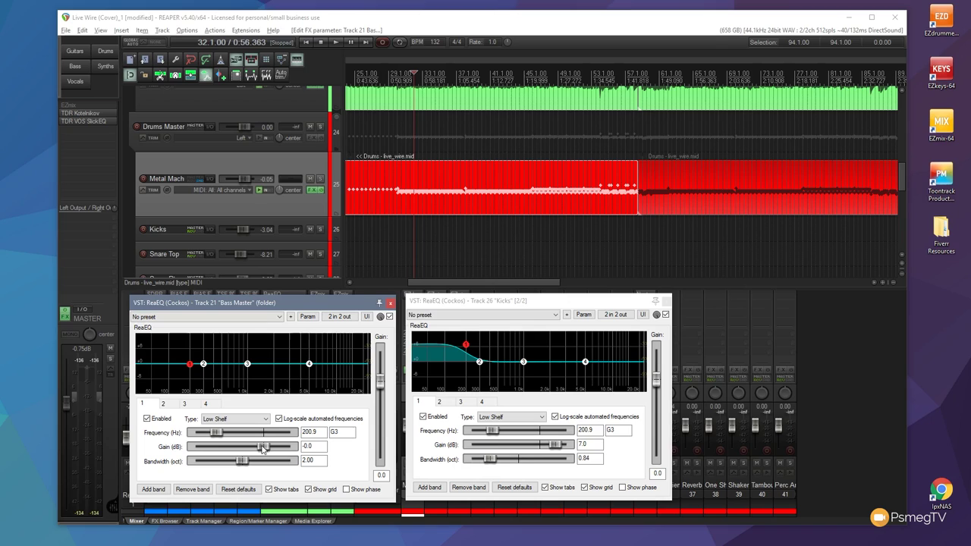
pyautogui.moveTo(262, 449); pyautogui.dragTo(248, 447)
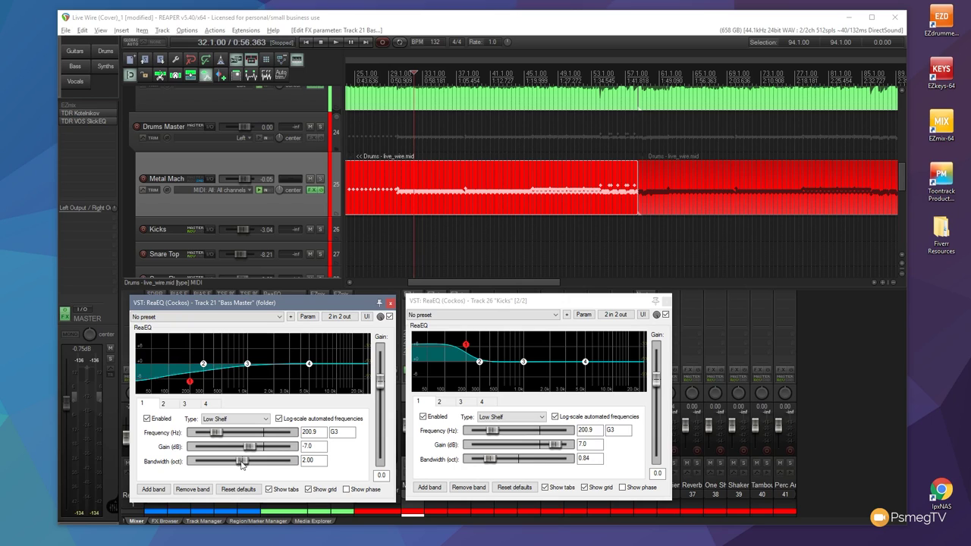
pyautogui.moveTo(241, 460); pyautogui.dragTo(214, 464)
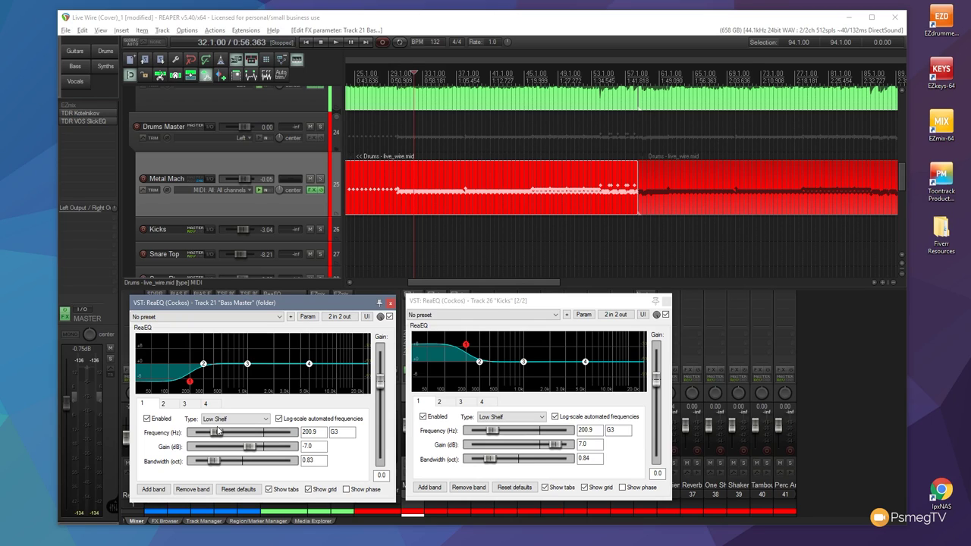
pyautogui.press('space')
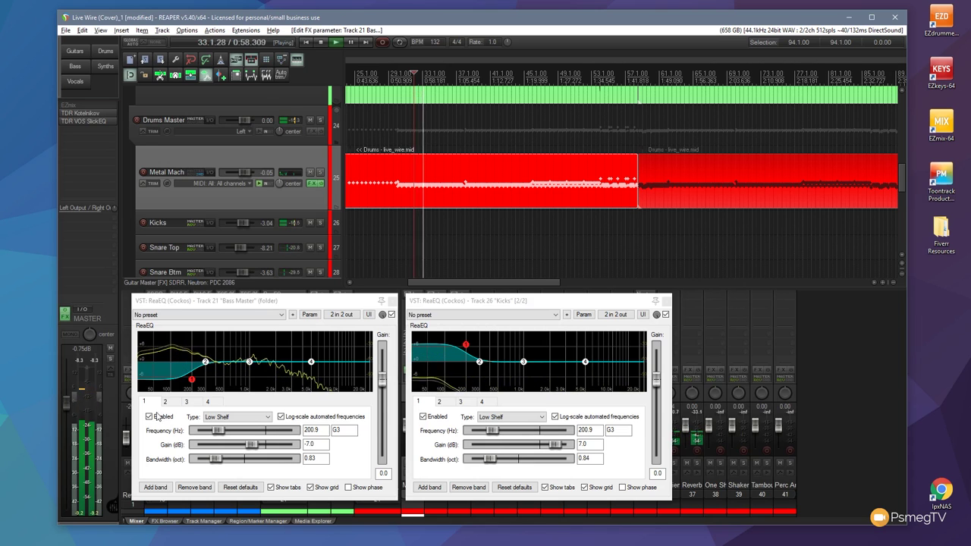
pyautogui.click(149, 416)
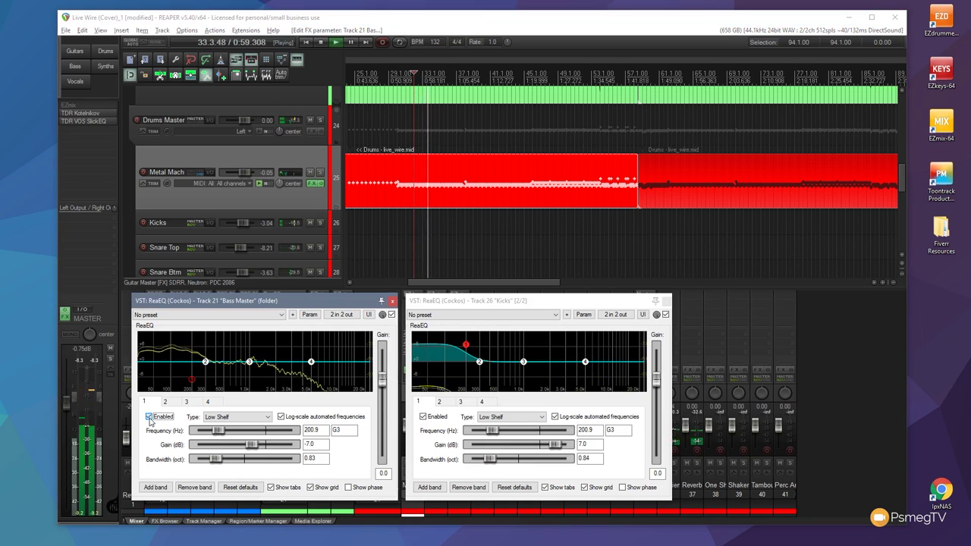
pyautogui.click(422, 416)
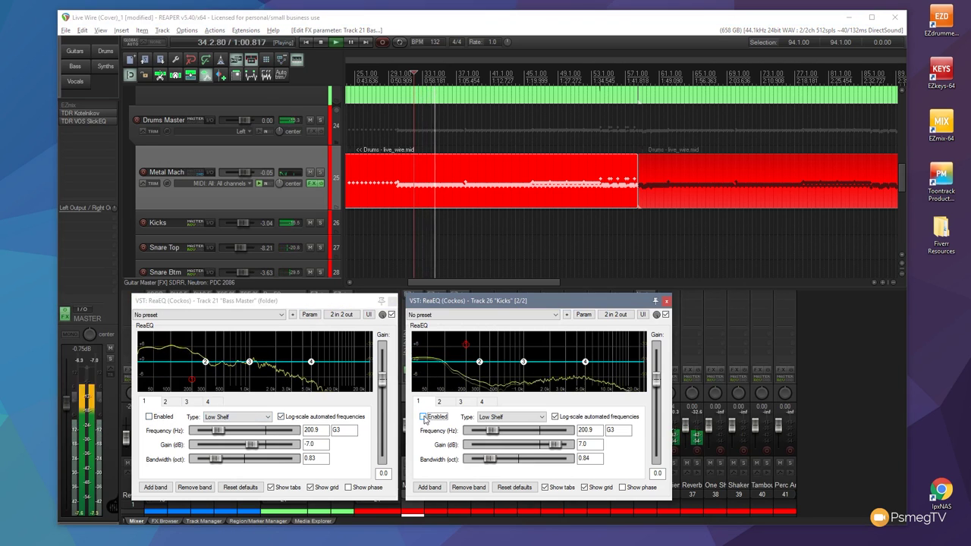
pyautogui.click(423, 417)
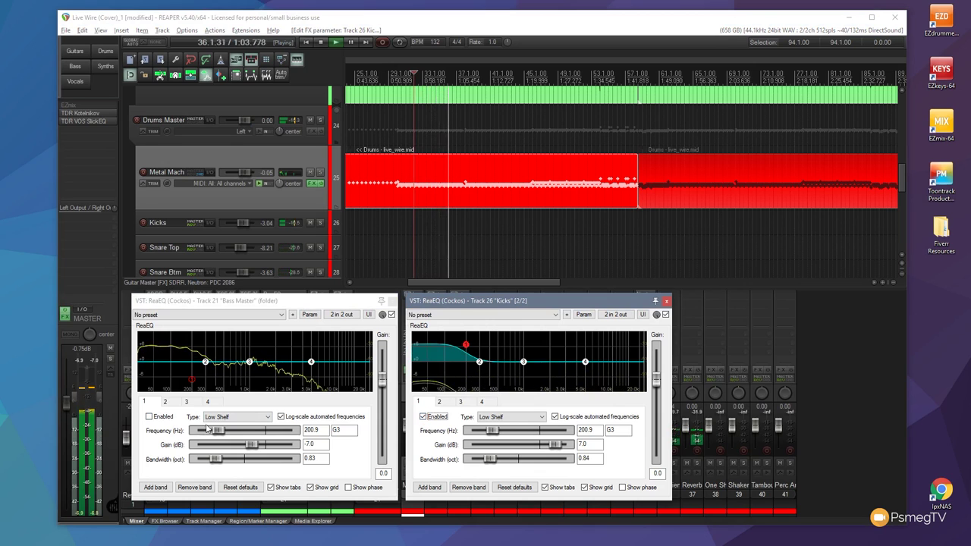
pyautogui.click(149, 417)
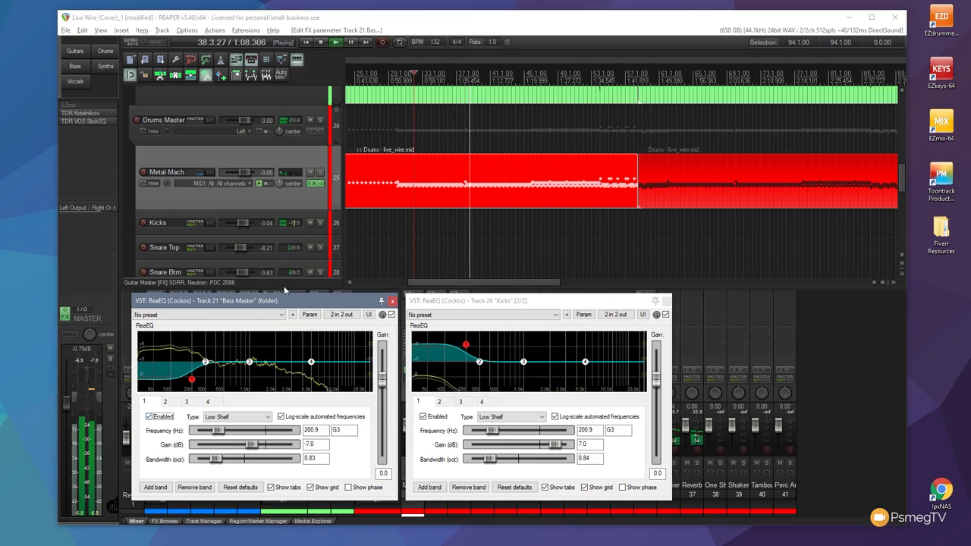
pyautogui.click(326, 42)
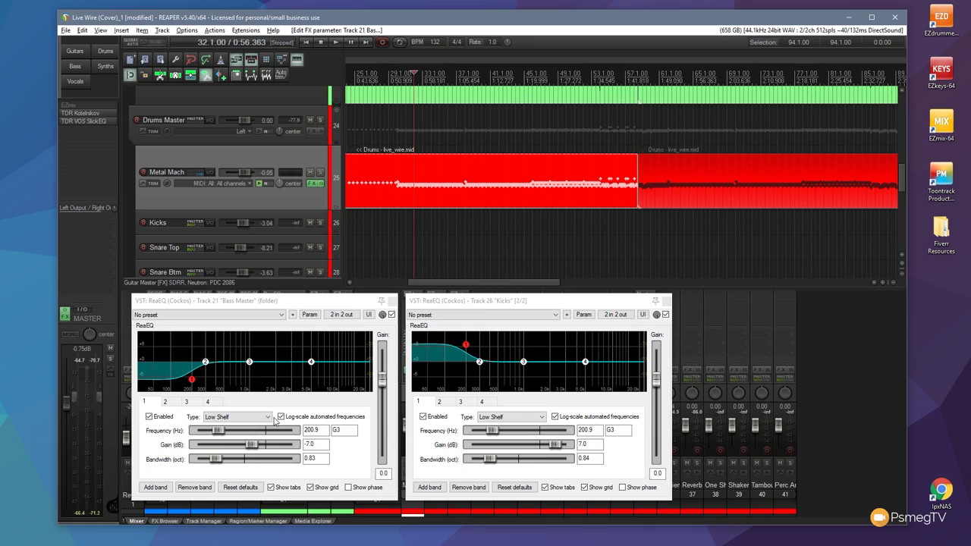
# Switch the 200.9 Hz bands on Bass Master and Kicks ReaEQ to Band type
pyautogui.click(268, 418)
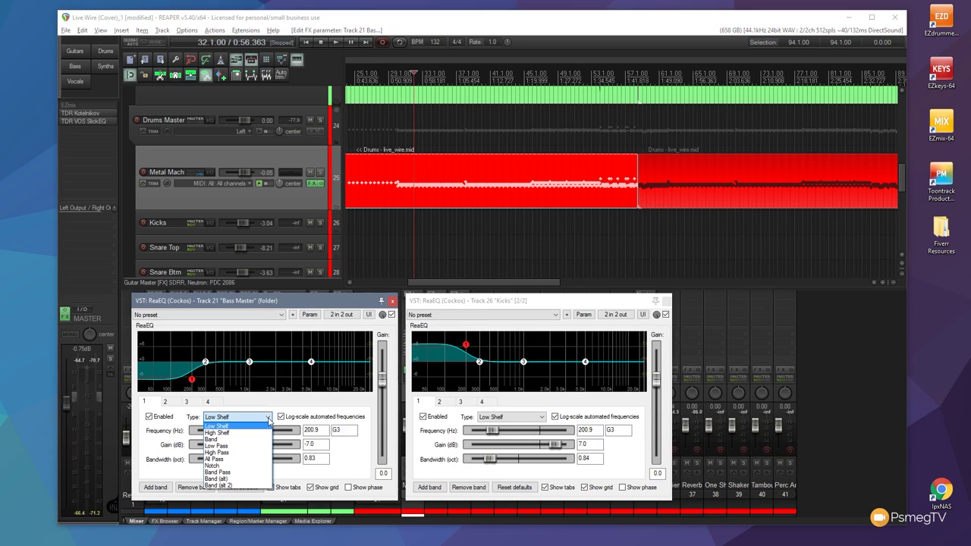
pyautogui.click(213, 439)
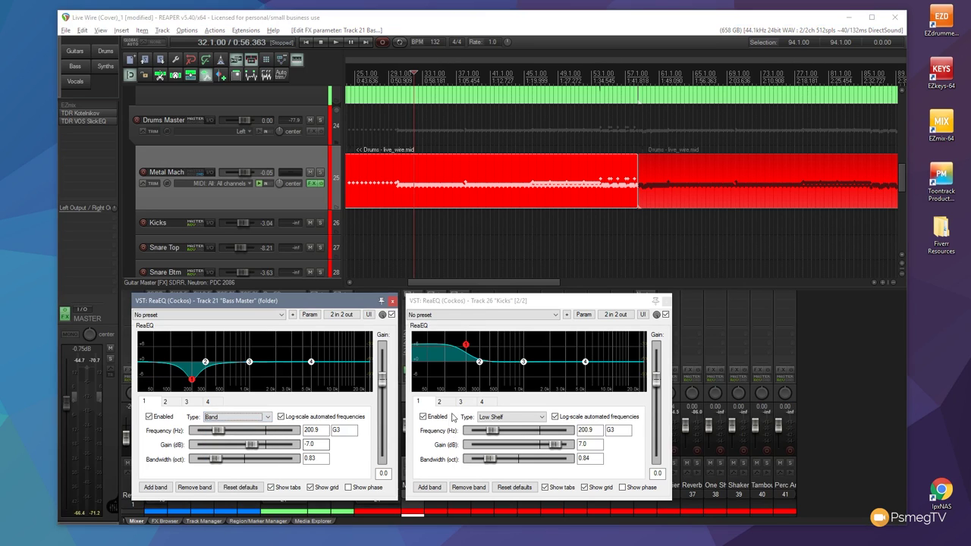
pyautogui.click(484, 419)
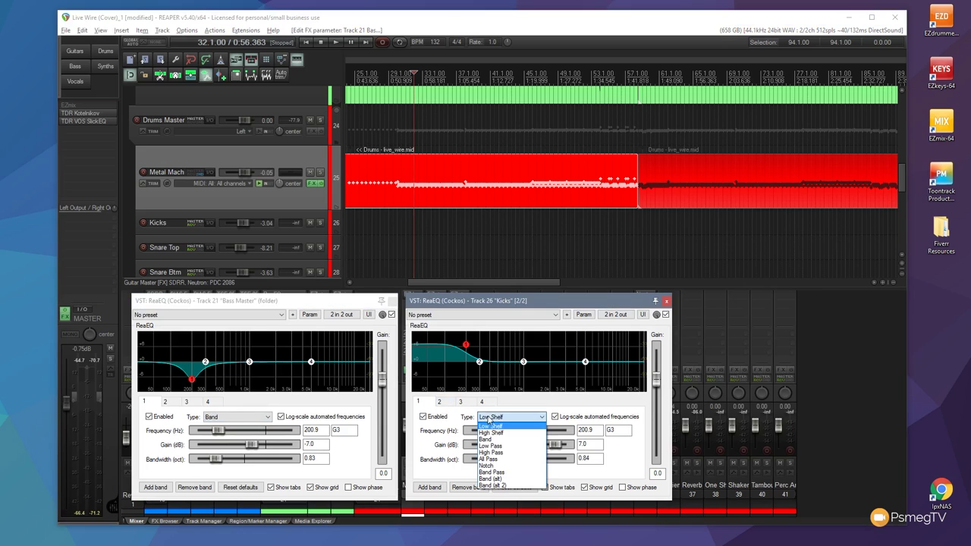
pyautogui.click(490, 439)
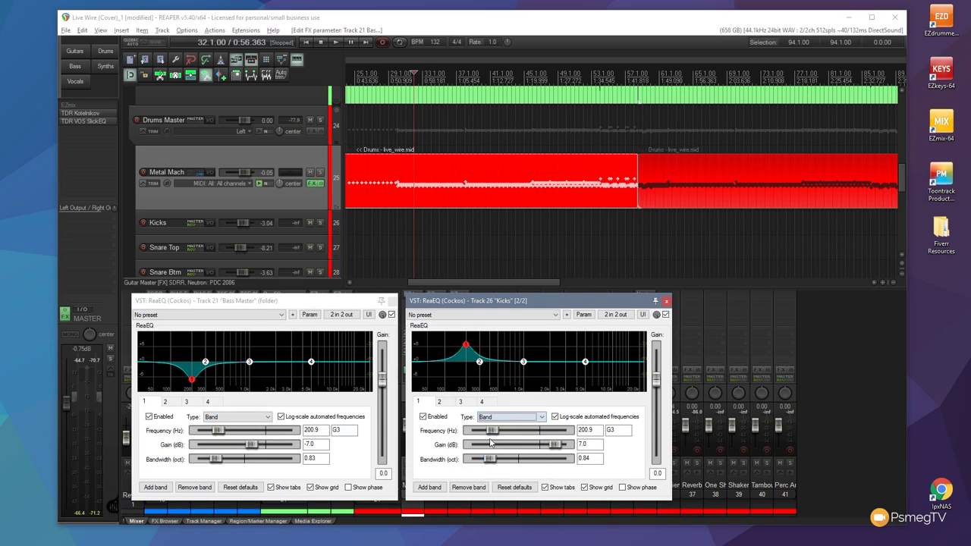